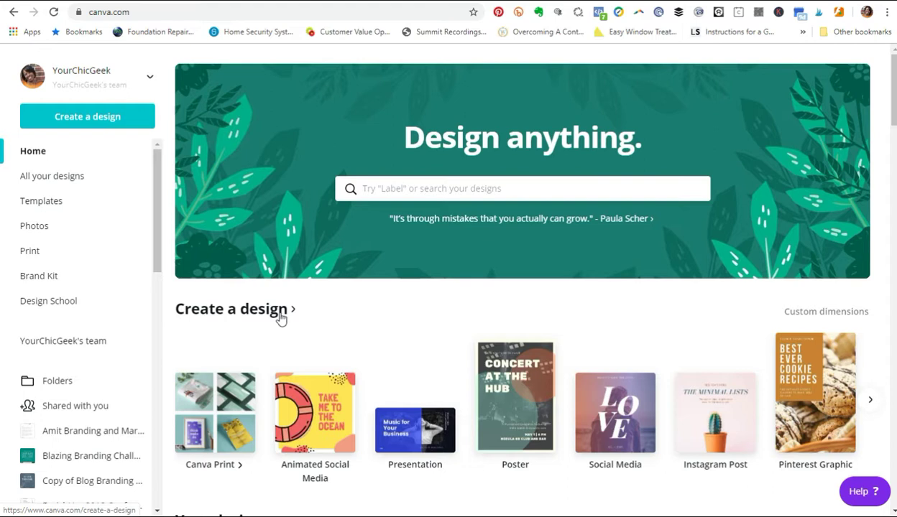
Step: Start a new Animated Social Media design from the pink coffee-mug template
click(314, 438)
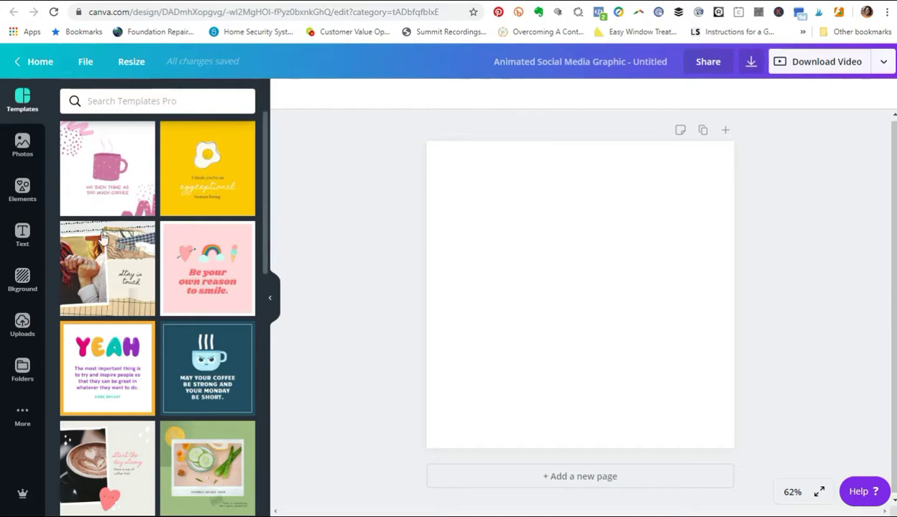
scroll(120, 295, down, 2)
scroll(118, 296, down, 3)
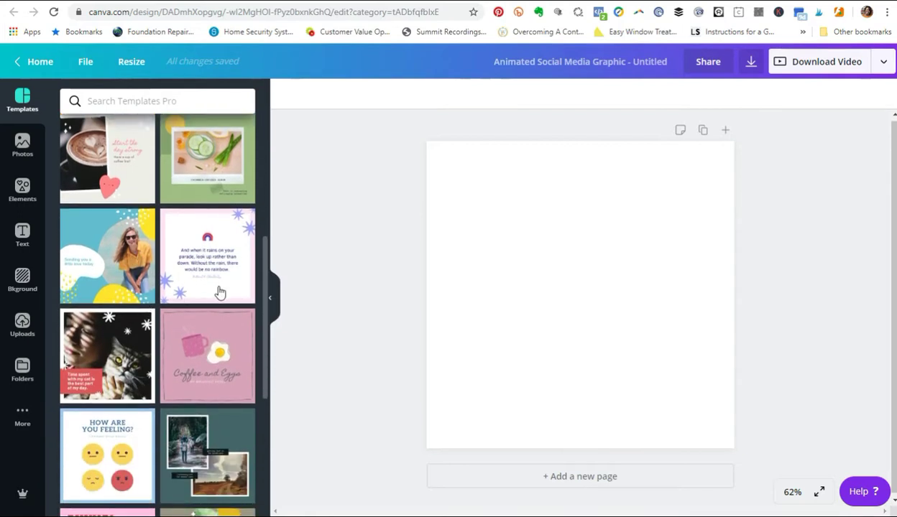
scroll(118, 287, up, 3)
scroll(122, 273, up, 2)
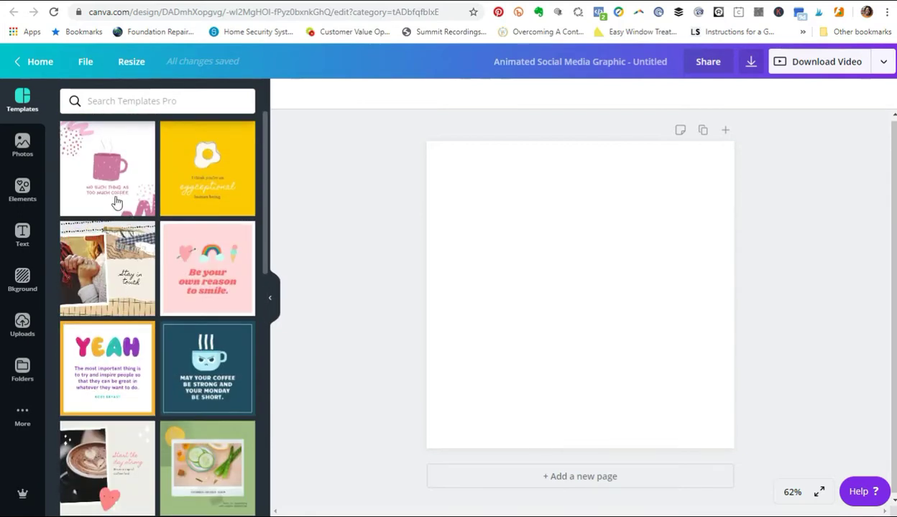
click(82, 199)
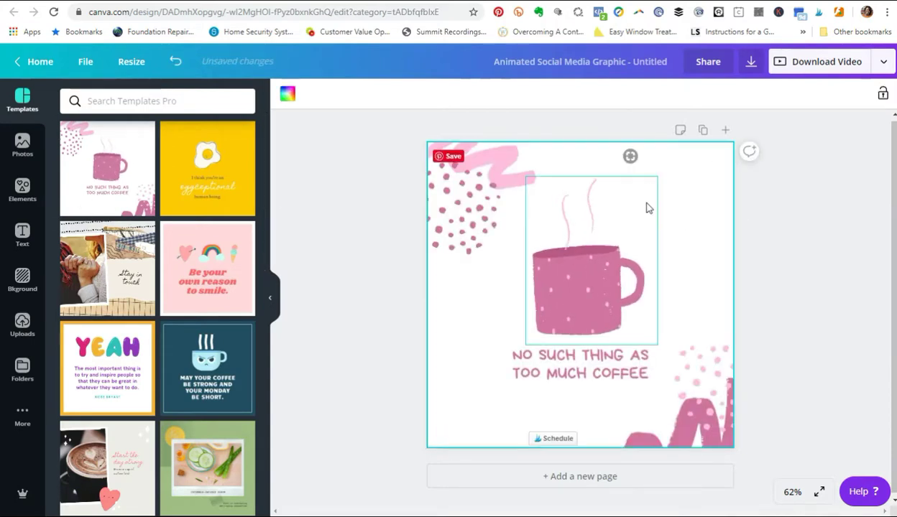
Step: Select the mug illustration on the pink coffee template
click(586, 285)
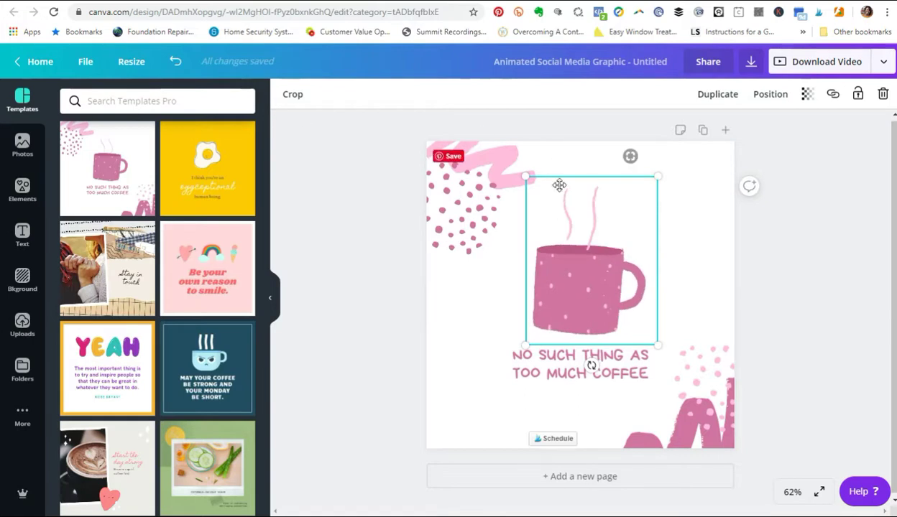
click(478, 208)
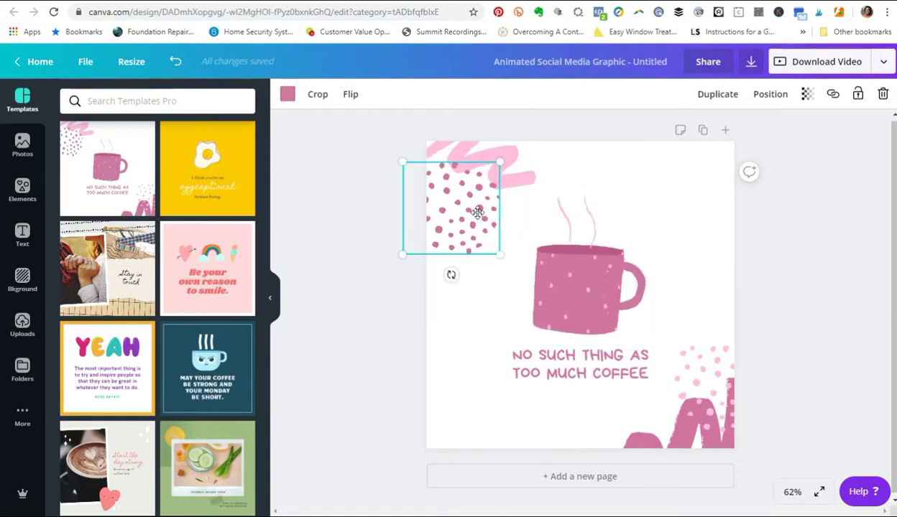
click(567, 291)
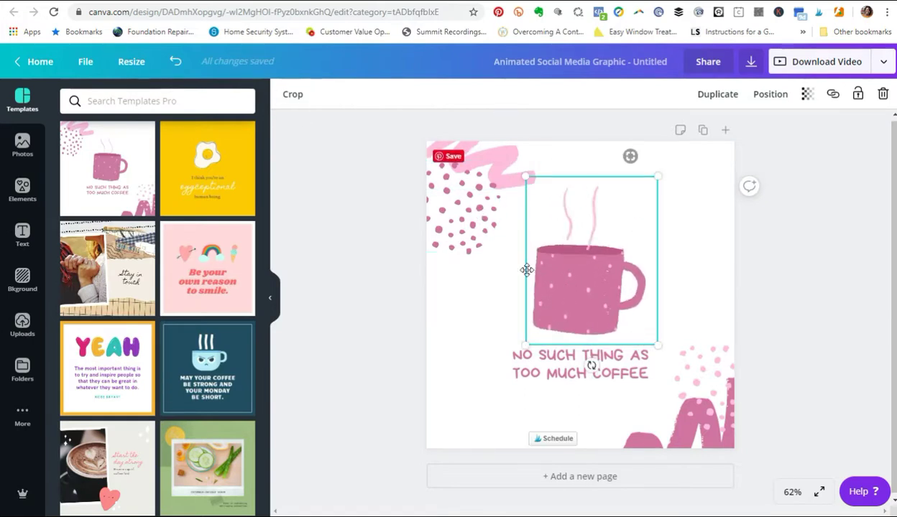
click(452, 229)
click(562, 245)
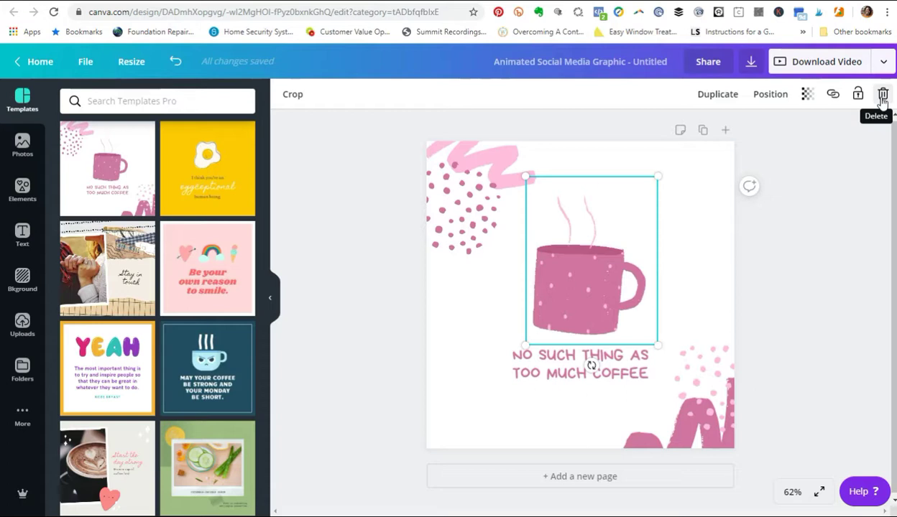
Step: Delete the mug illustration and add a to-go cup graphic found by searching 'coffee'
click(882, 96)
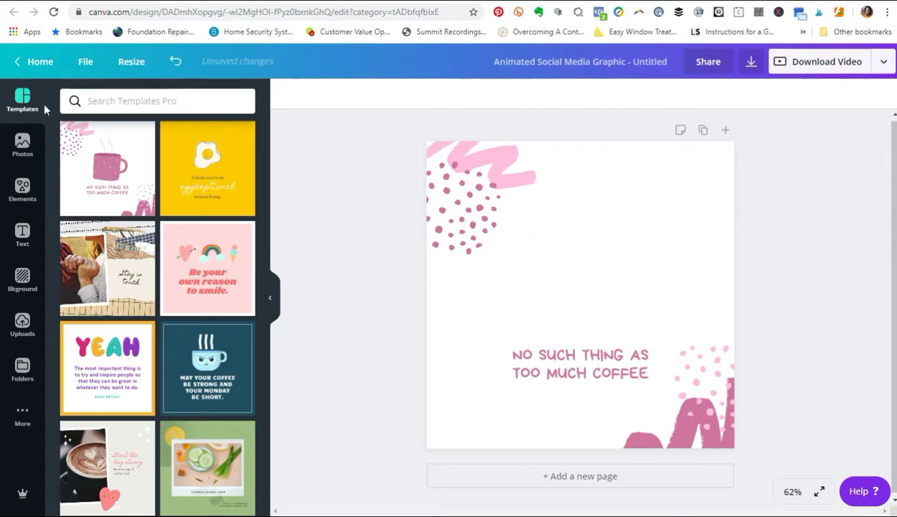
click(23, 190)
click(124, 101)
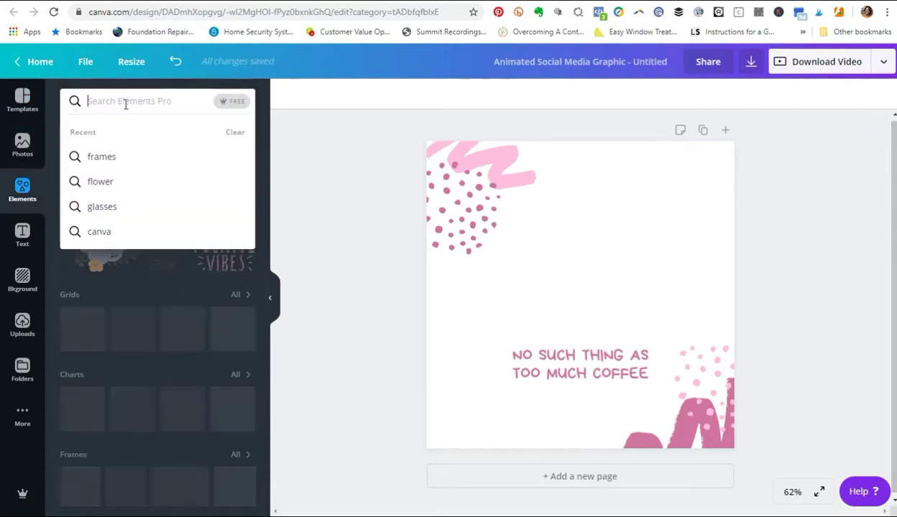
text(coffe)
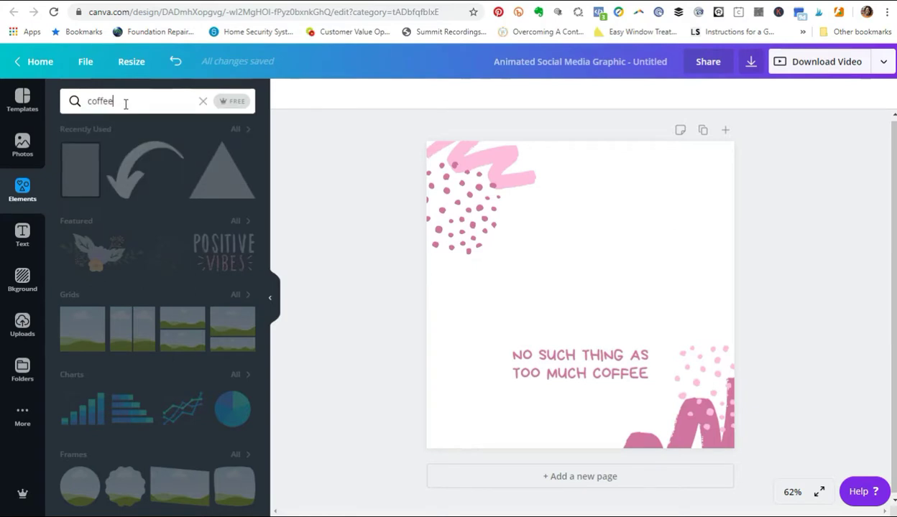
text(e)
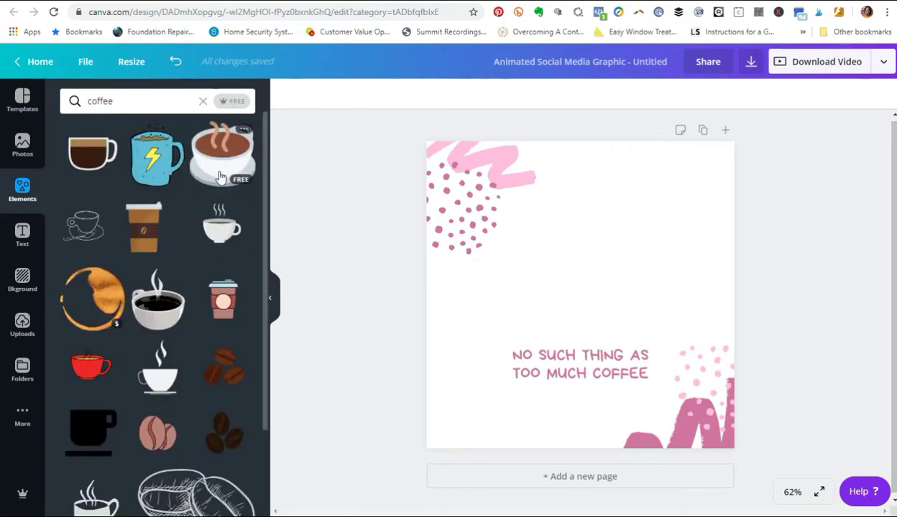
mouse_move(224, 299)
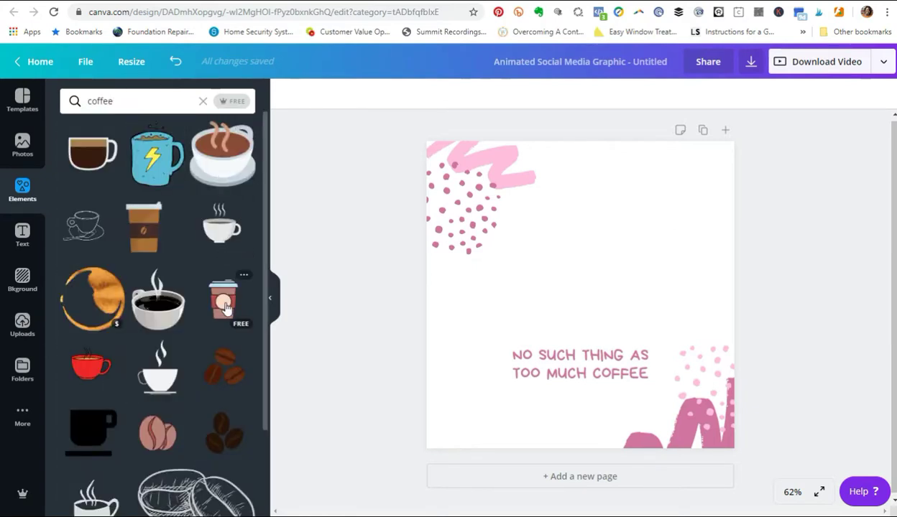
click(218, 304)
Step: Shrink the to-go cup and centre it just above the coffee slogan
drag(571, 295, 572, 276)
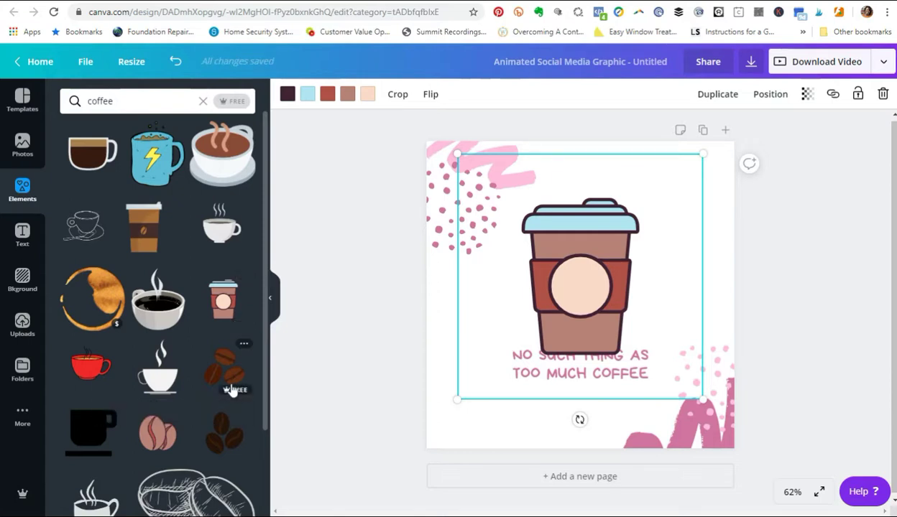
drag(574, 343, 573, 361)
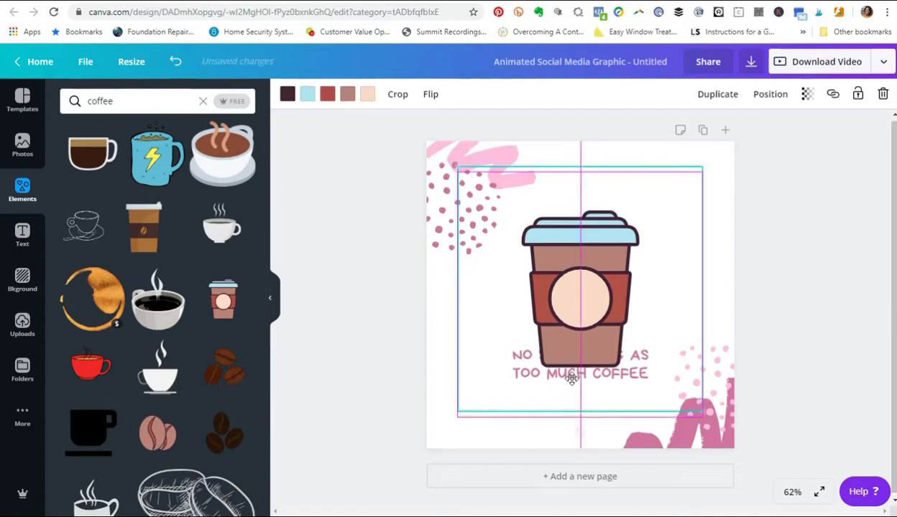
drag(702, 154, 662, 194)
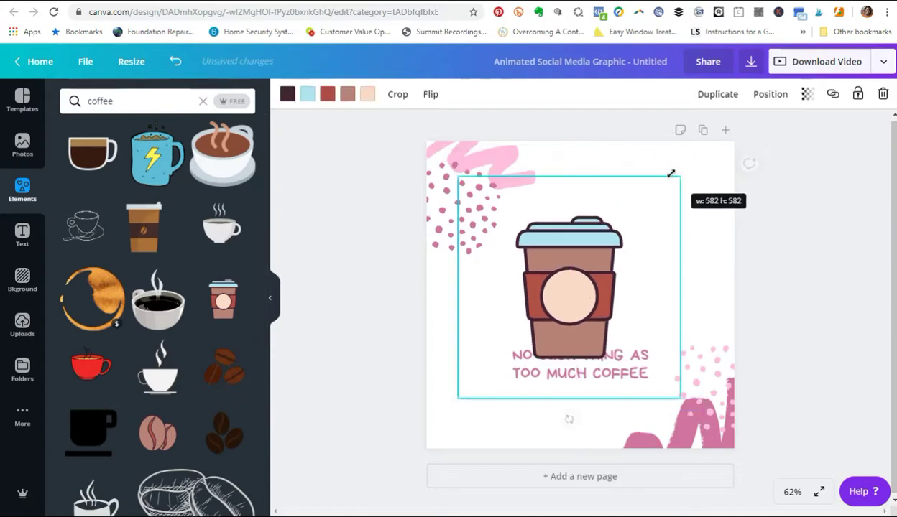
drag(585, 259, 596, 230)
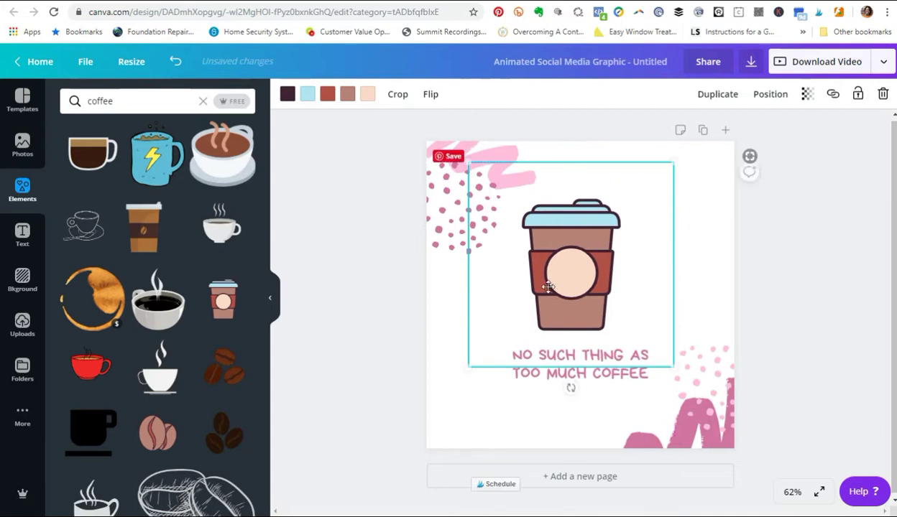
click(826, 289)
click(546, 370)
double_click(546, 370)
click(542, 377)
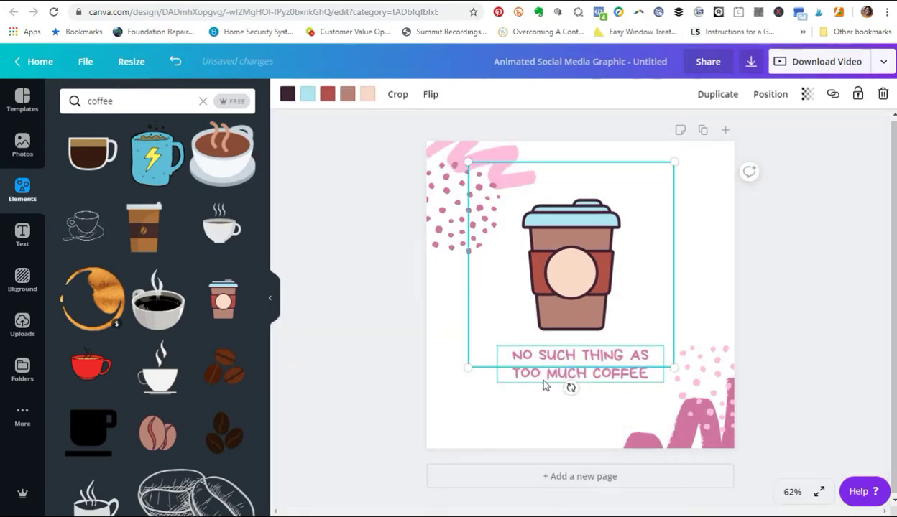
click(516, 354)
click(513, 354)
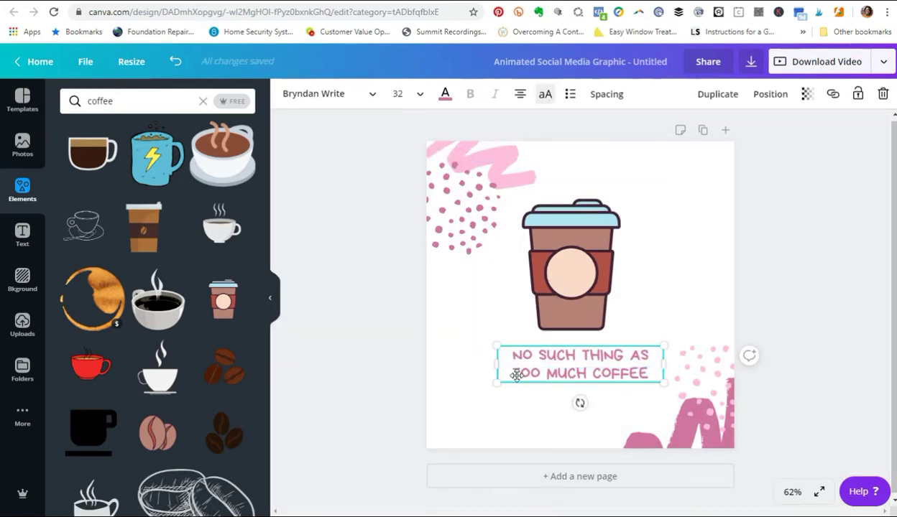
click(512, 354)
click(518, 383)
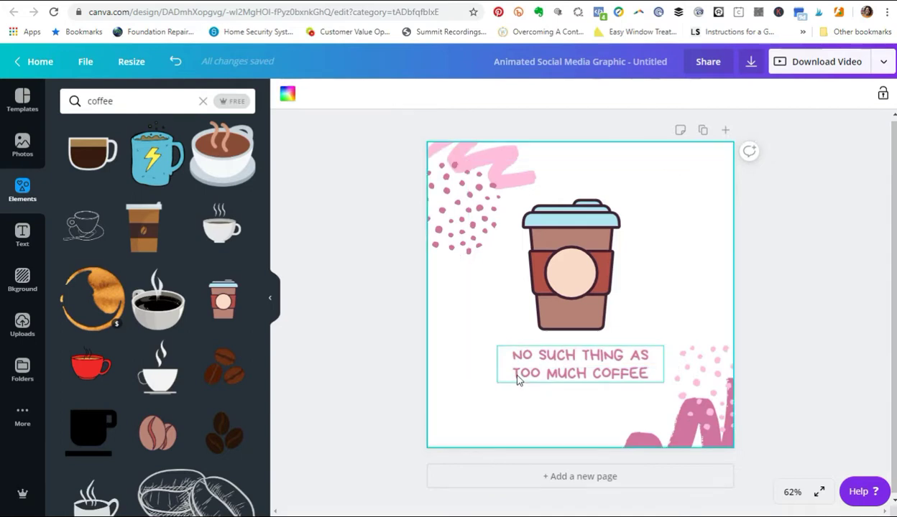
drag(517, 374, 634, 373)
click(634, 373)
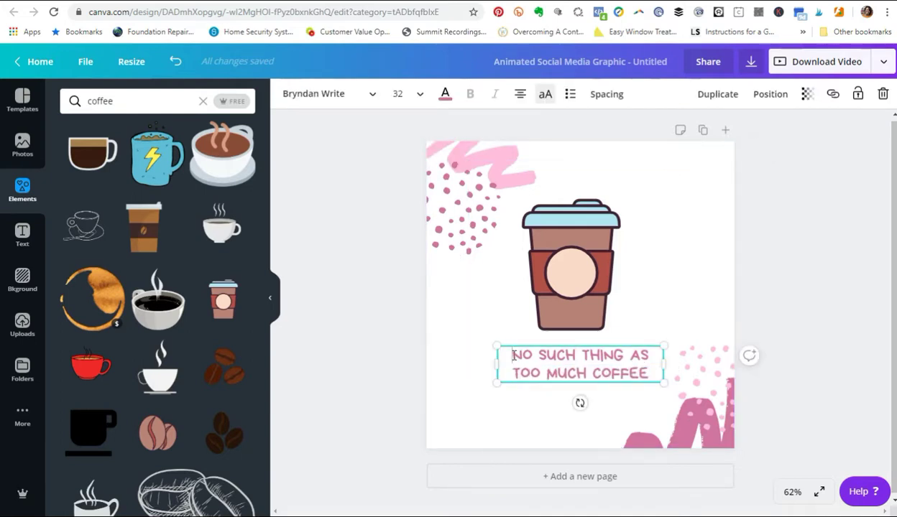
drag(503, 354, 652, 379)
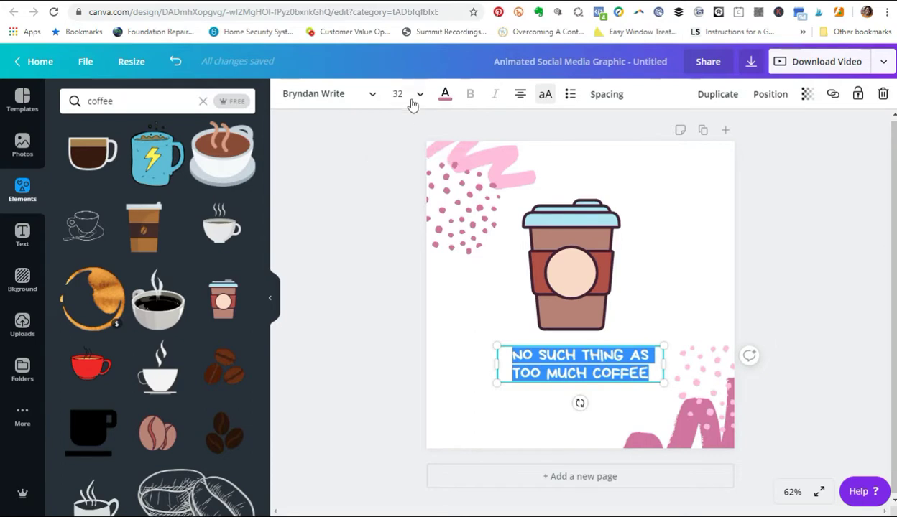
click(445, 93)
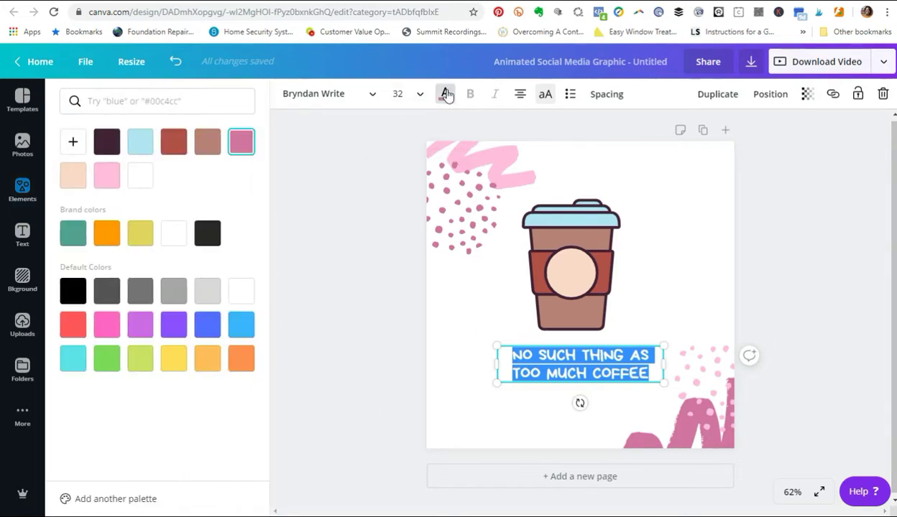
click(372, 99)
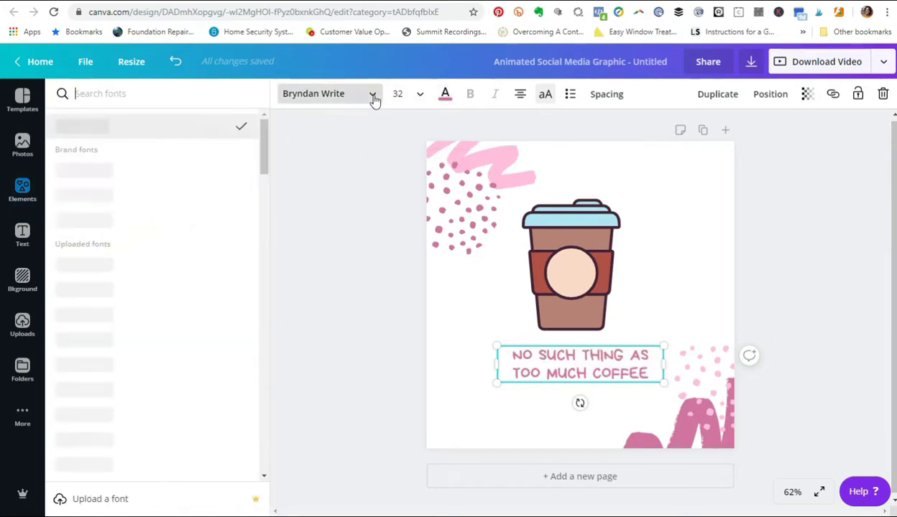
click(72, 176)
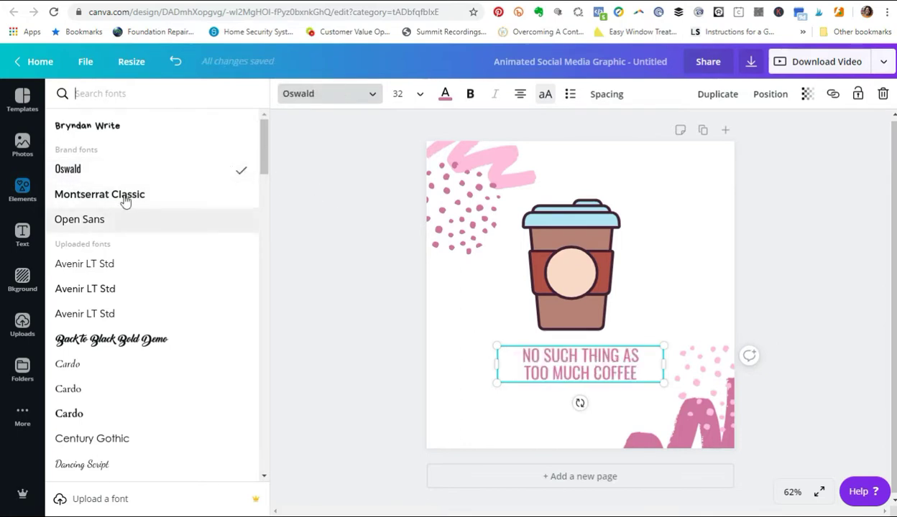
click(87, 126)
click(773, 275)
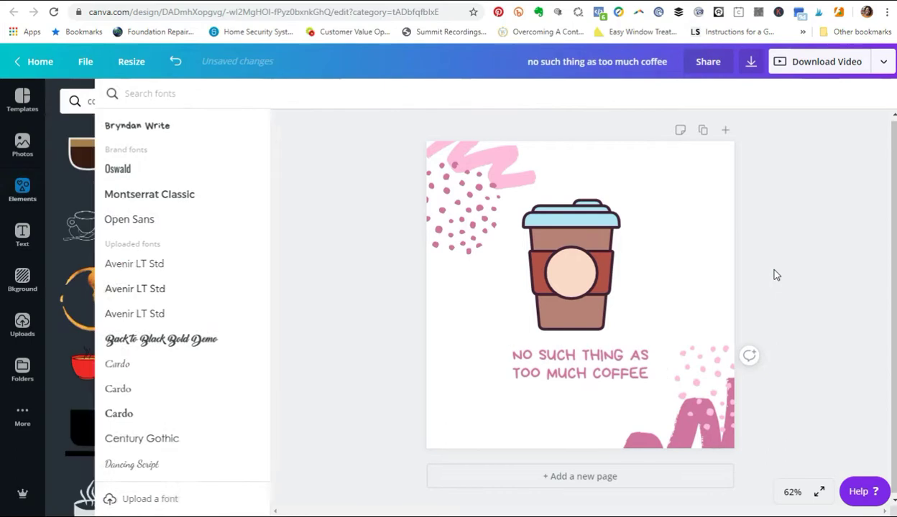
Step: Change the coffee cup's lid from light blue to pink, then bring up the download options
click(549, 210)
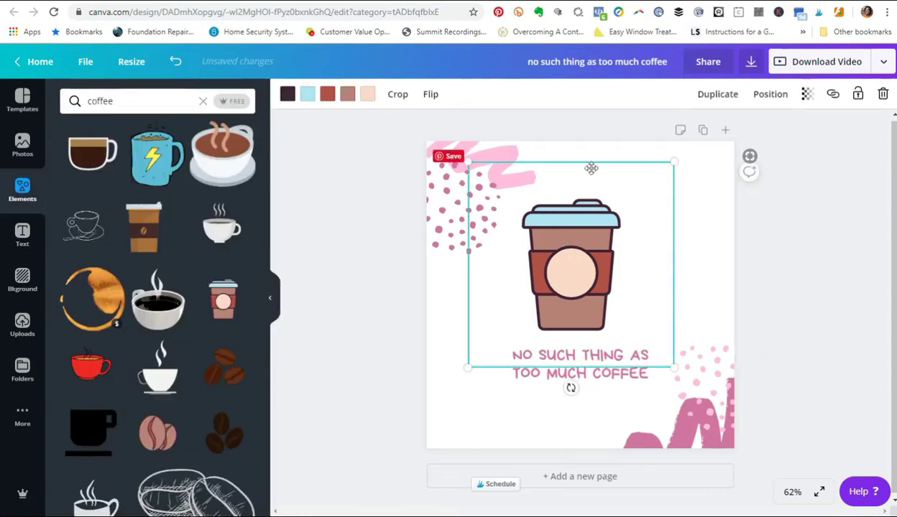
click(308, 95)
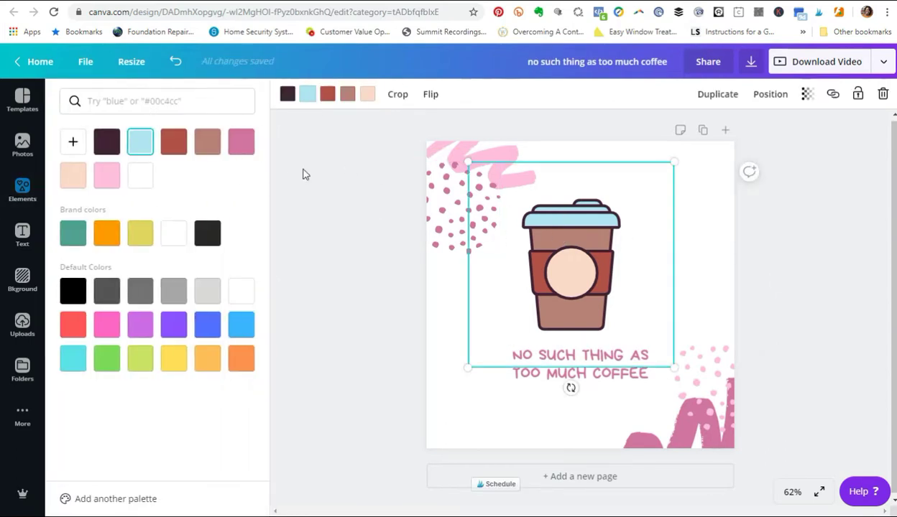
click(246, 149)
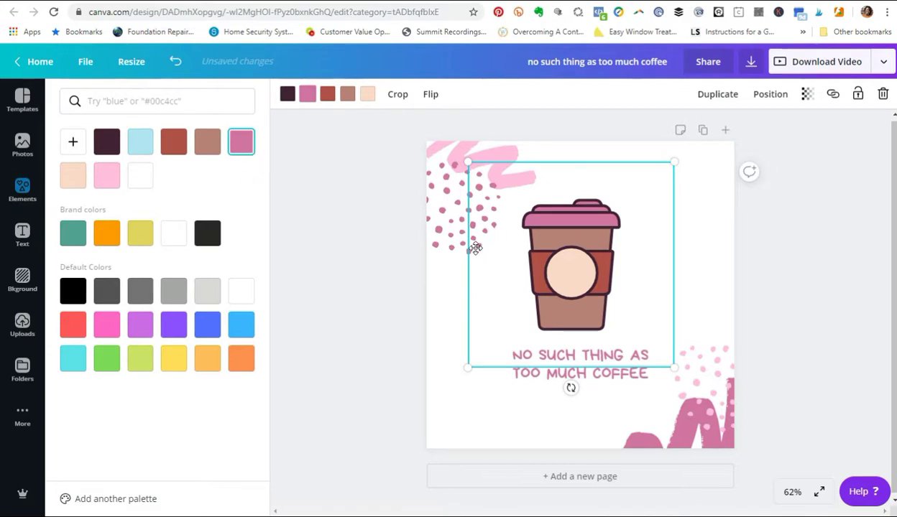
click(855, 284)
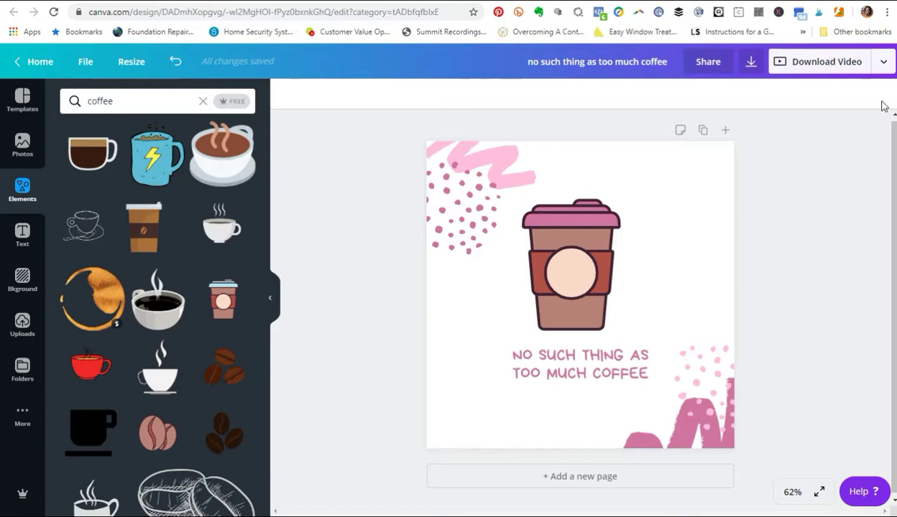
click(751, 65)
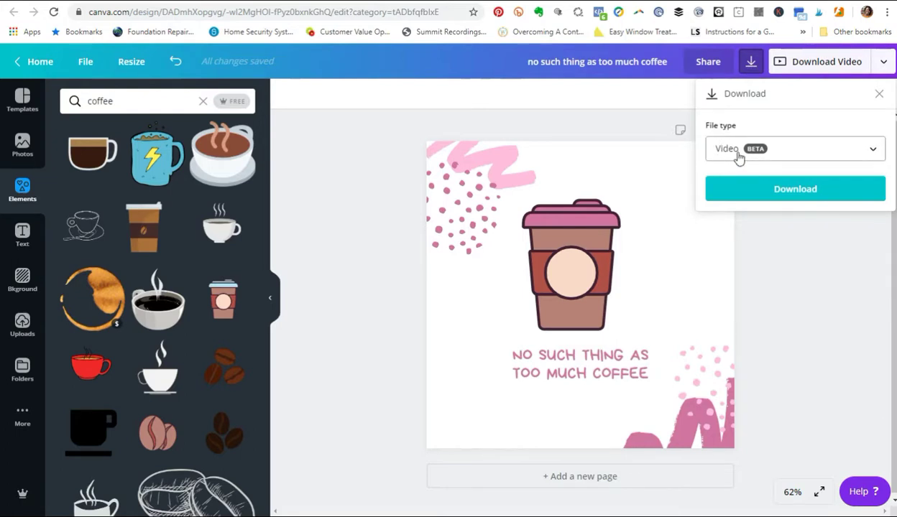
Step: Pick Animation (MP4/GIF) from the Download panel's file type list
click(796, 158)
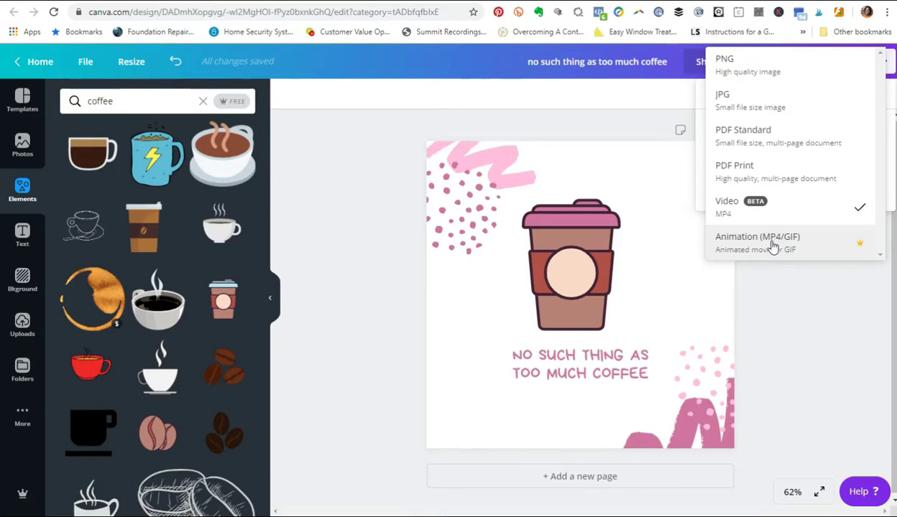
click(772, 244)
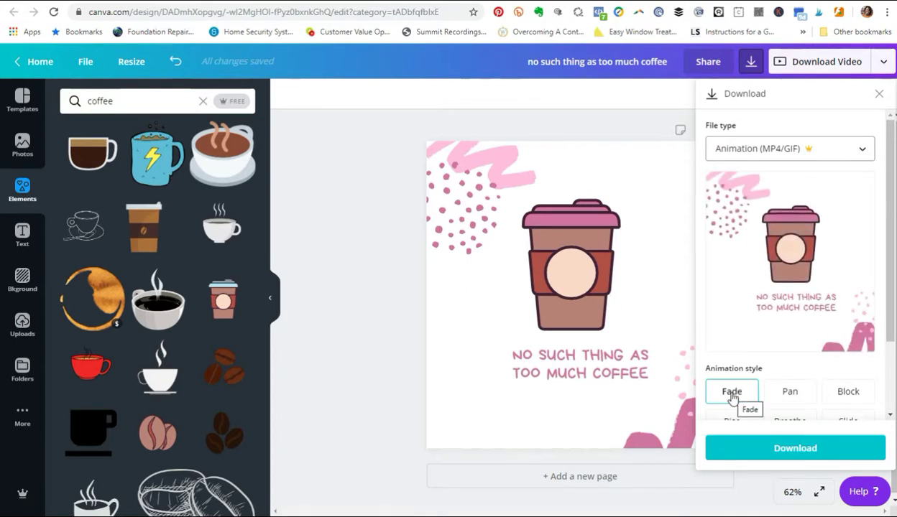
Step: Preview the Pan, Block, Rise, Breathe and Slide animation styles, then return to Fade
click(785, 390)
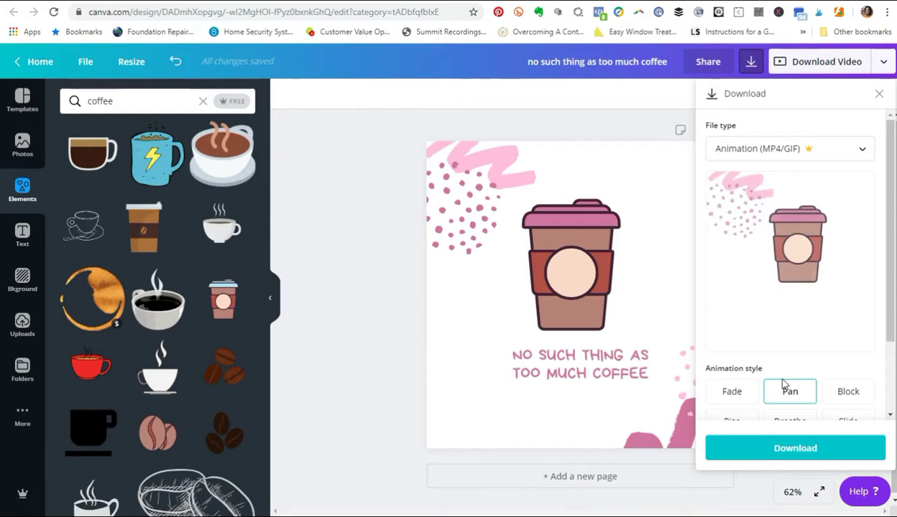
scroll(788, 363, down, 1)
click(840, 336)
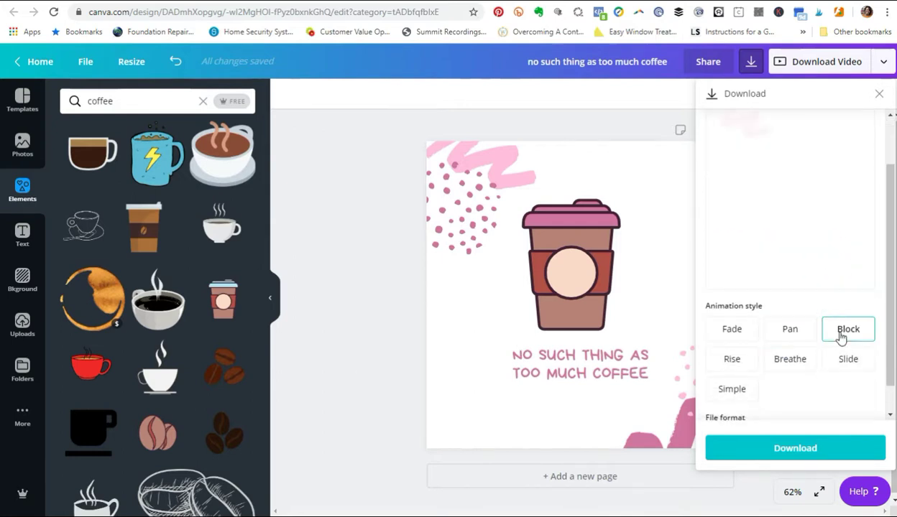
click(733, 368)
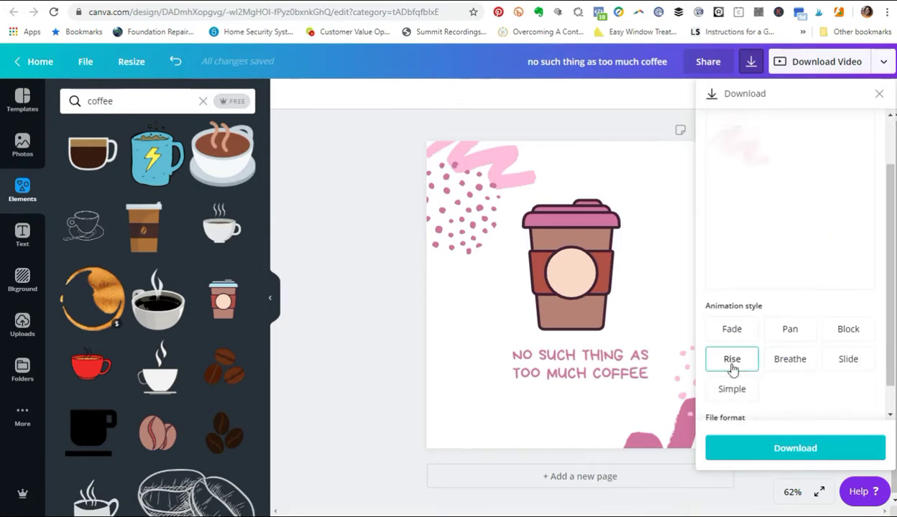
click(773, 365)
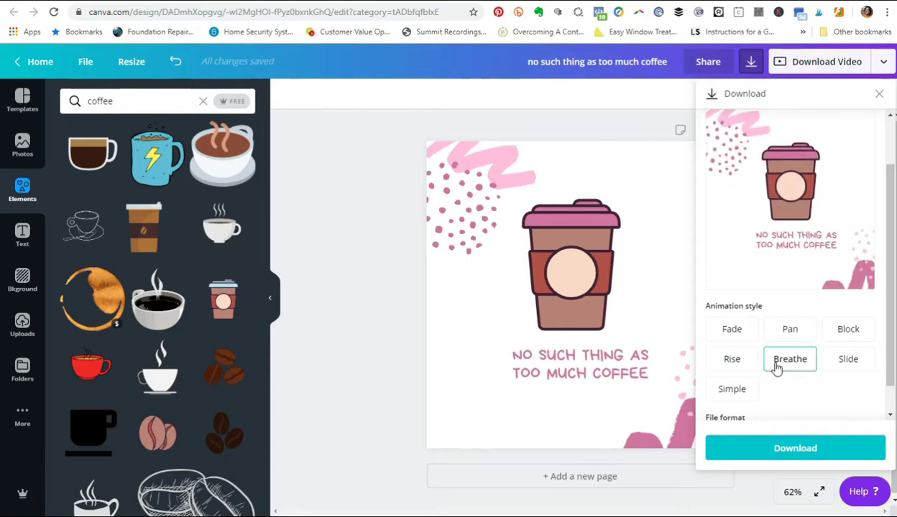
click(834, 365)
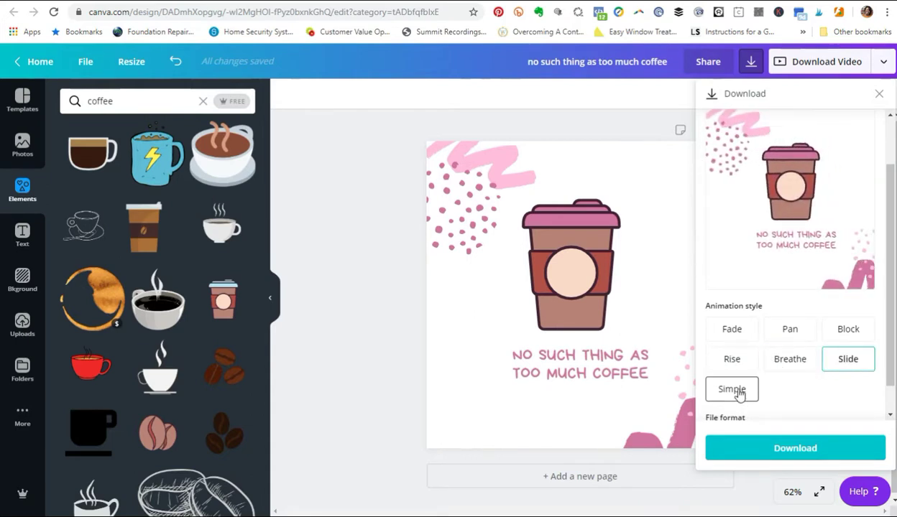
click(732, 332)
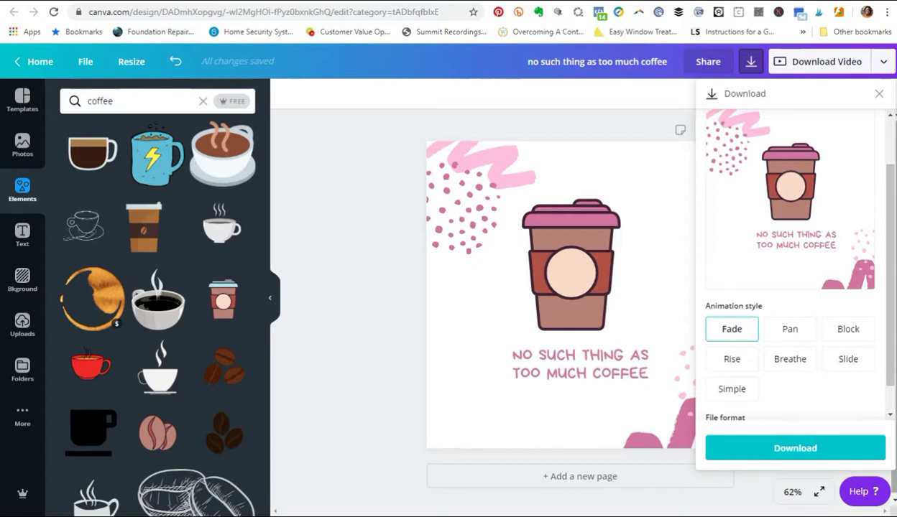
scroll(890, 406, down, 1)
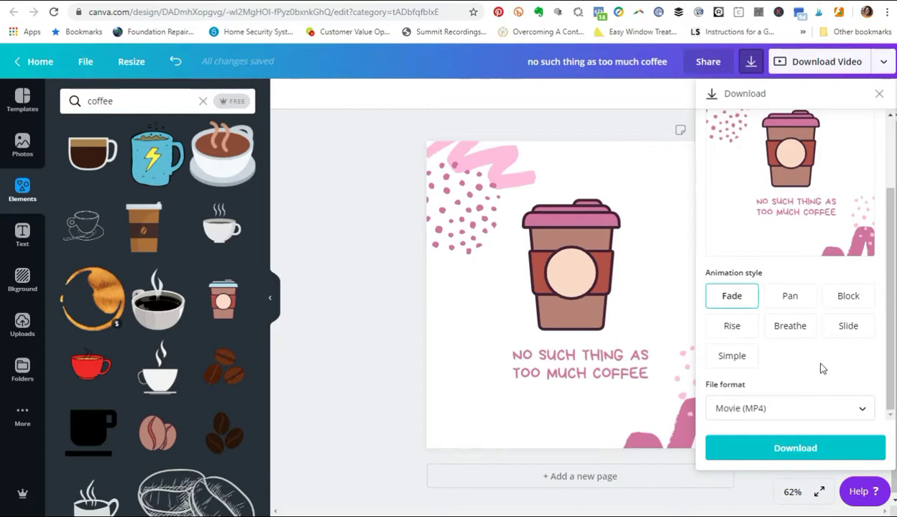
Step: Set the file format to Animated GIF and download the coffee design
click(742, 416)
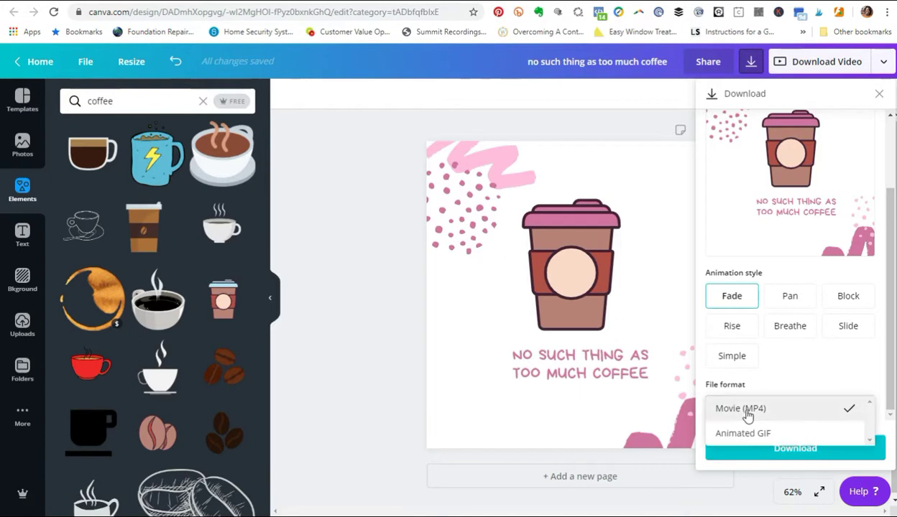
click(749, 431)
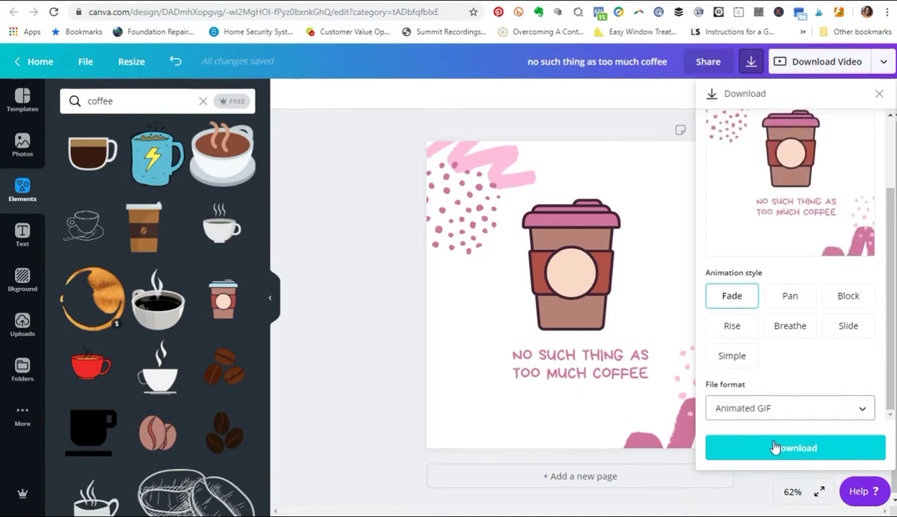
click(773, 447)
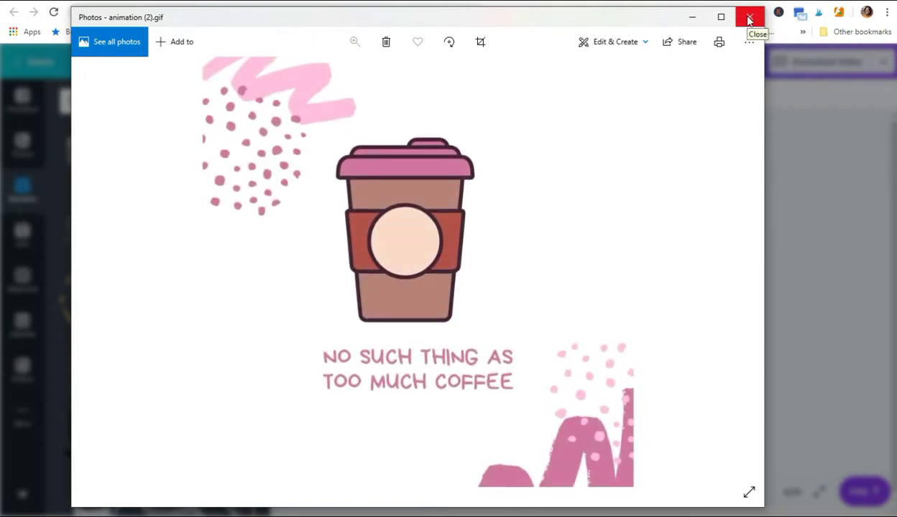
click(748, 19)
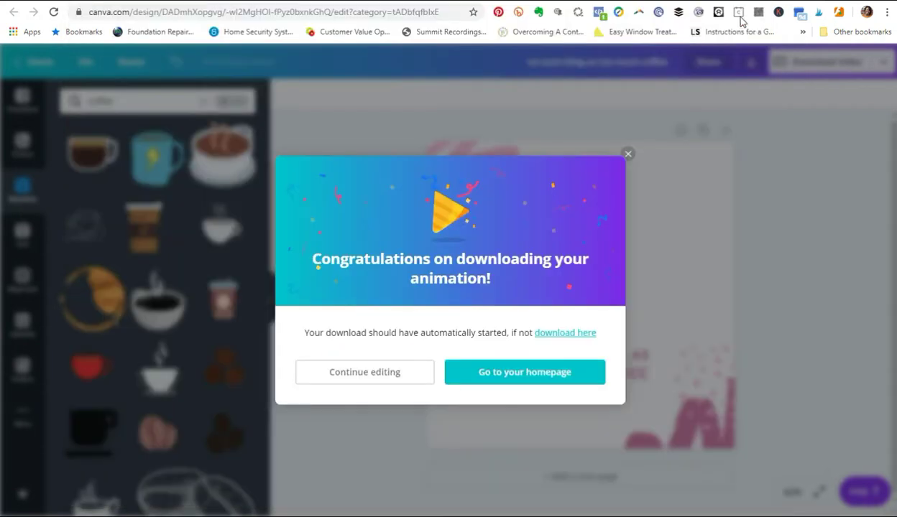
Step: Close the congratulations dialog and switch to the BB Kit Animation #1 design tab
click(628, 155)
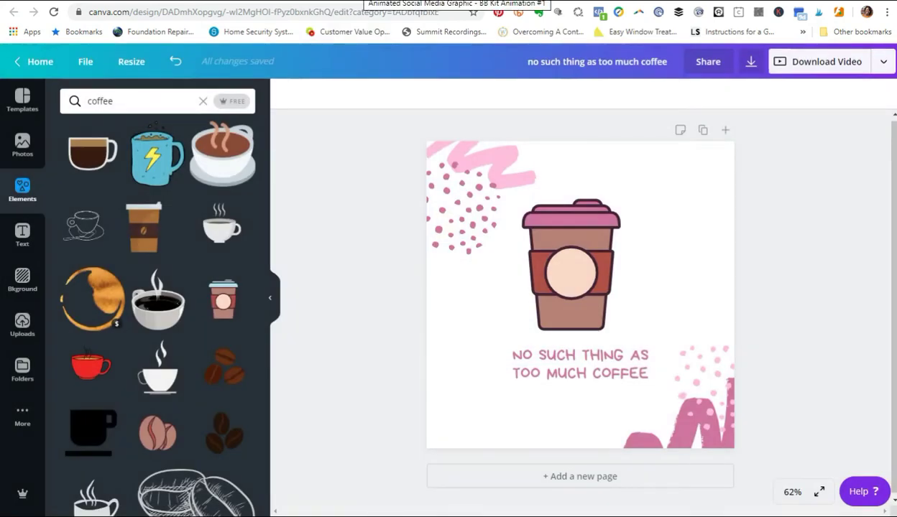
key(ctrl+Tab)
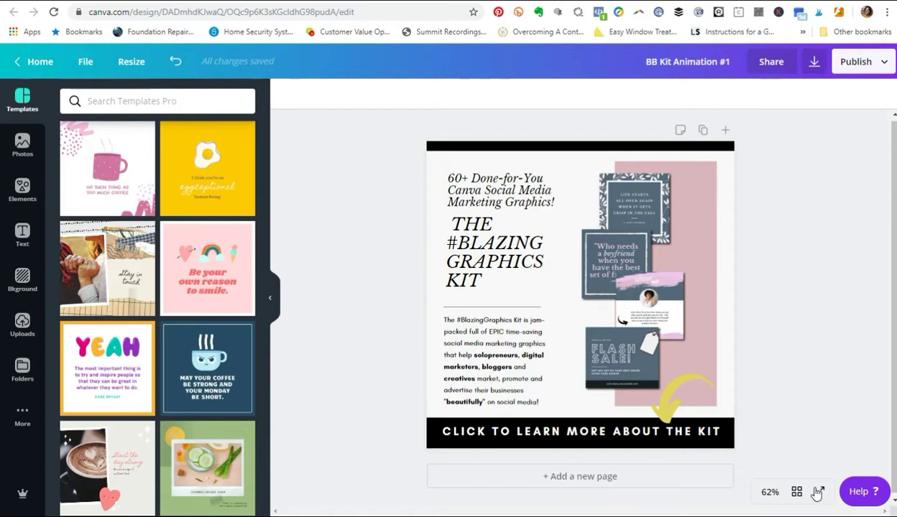
Step: Zoom the page to 75% and set the promo's download type to Animation (MP4/GIF)
click(770, 492)
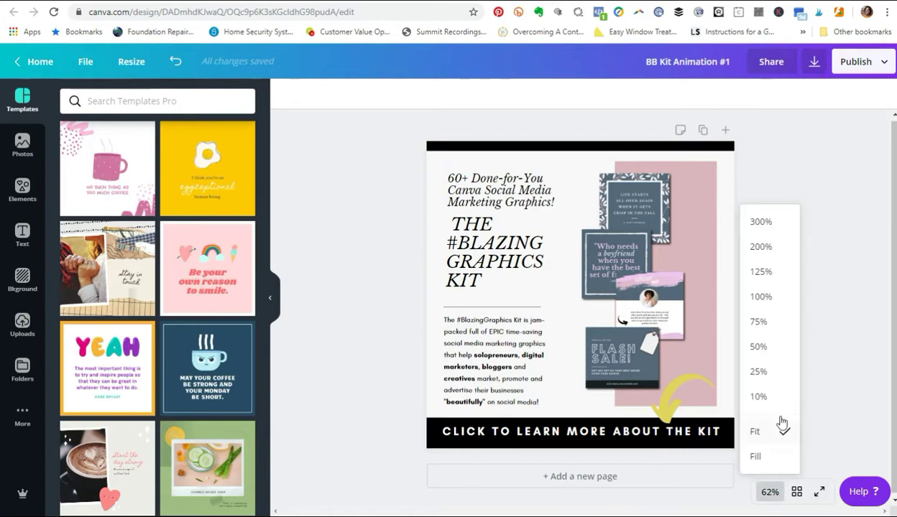
click(760, 322)
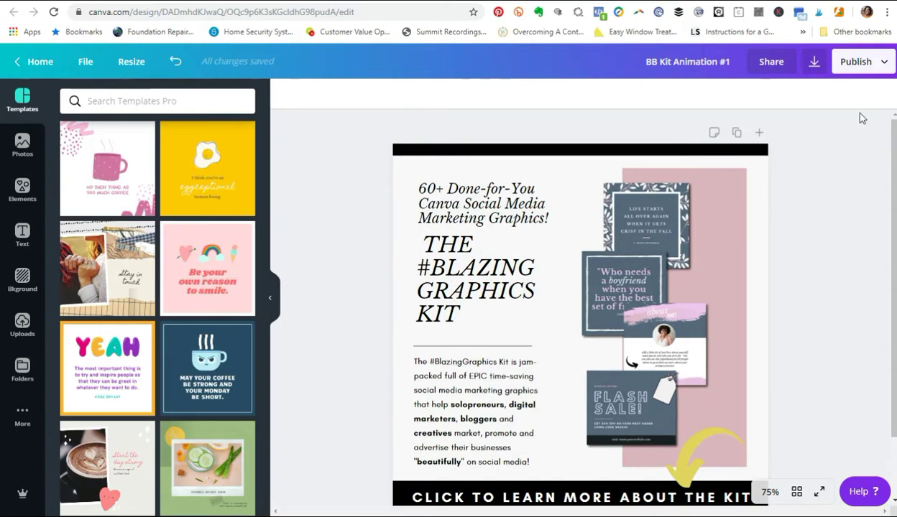
click(814, 63)
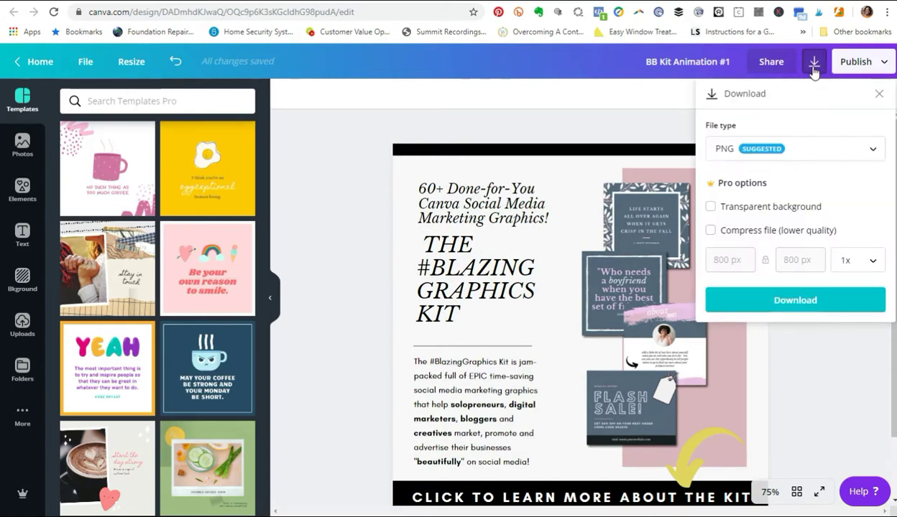
click(804, 149)
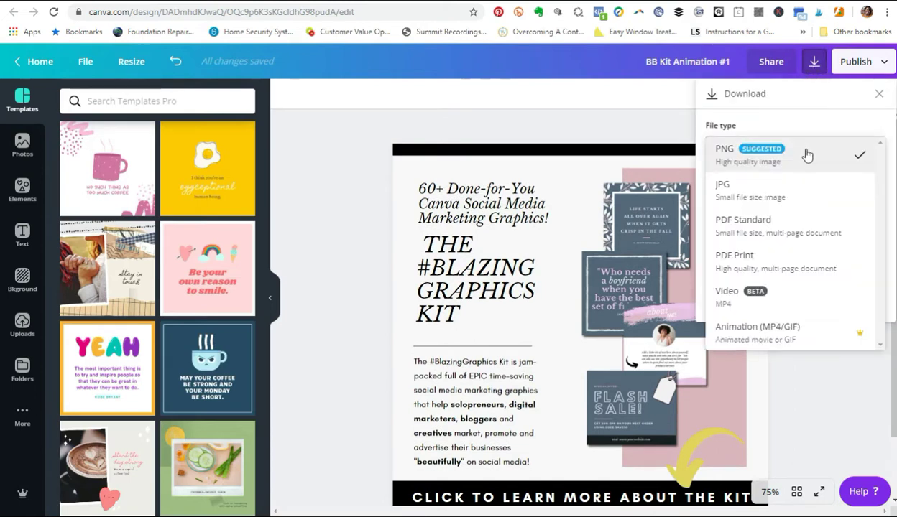
click(740, 333)
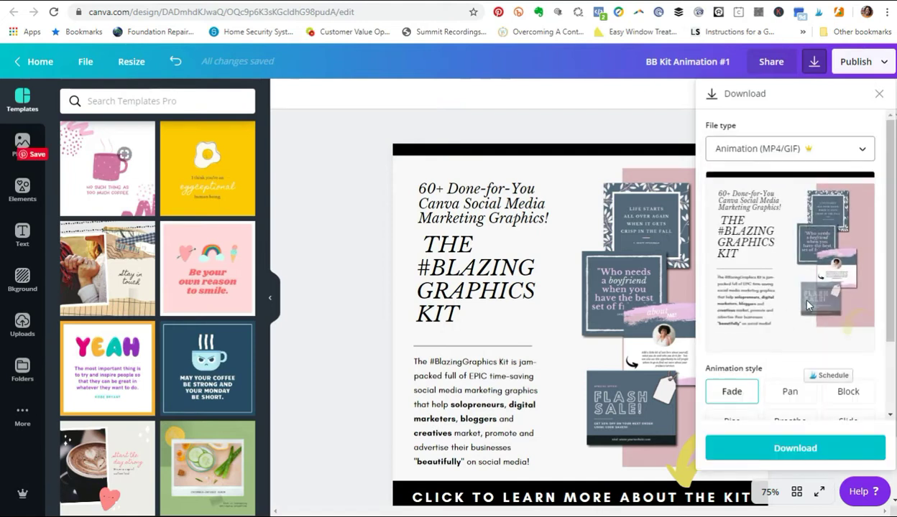
Step: Choose the Fade style, keep Animated GIF format, and download the promo
scroll(822, 287, down, 2)
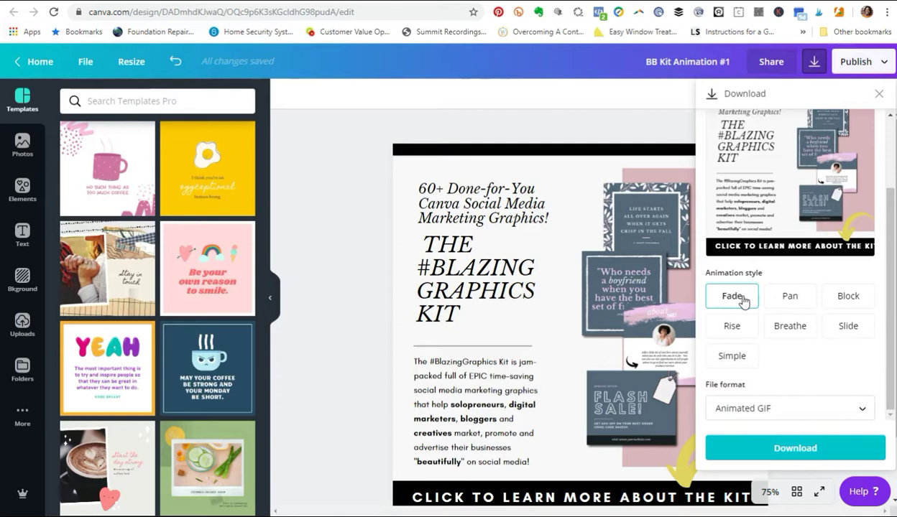
click(738, 300)
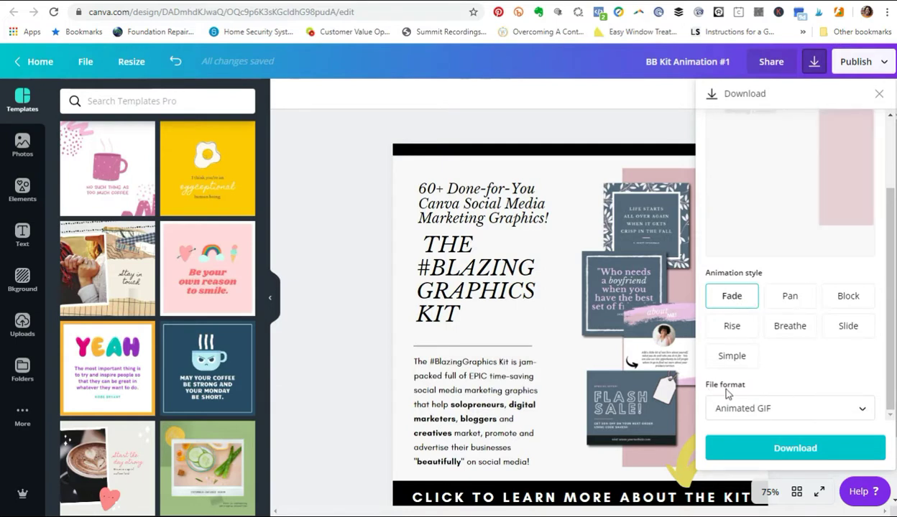
click(748, 408)
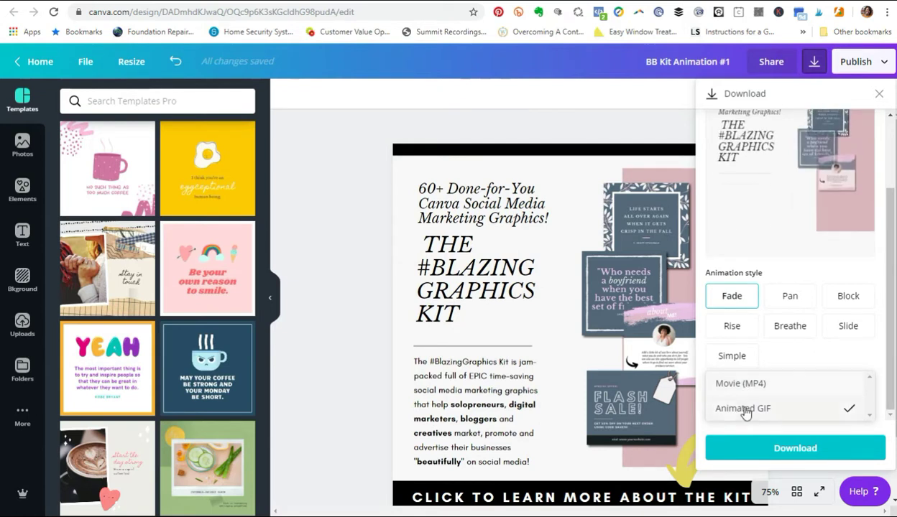
click(747, 409)
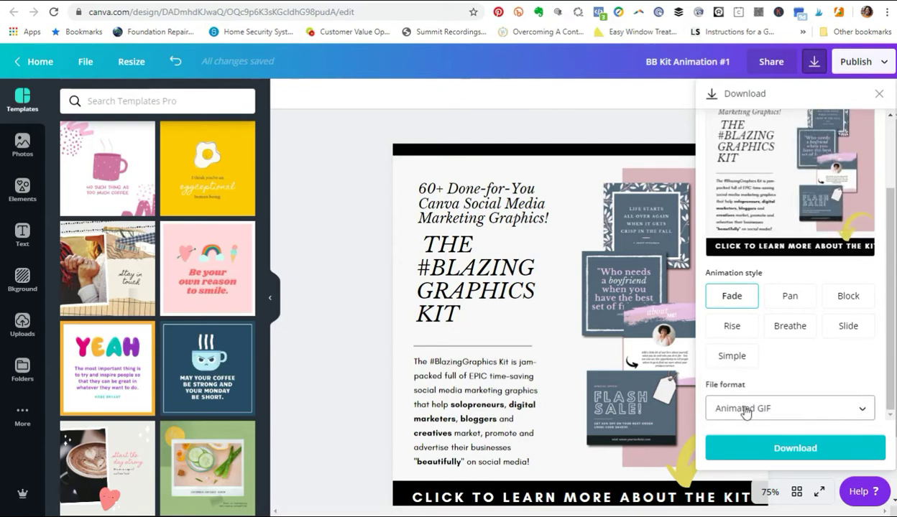
click(804, 448)
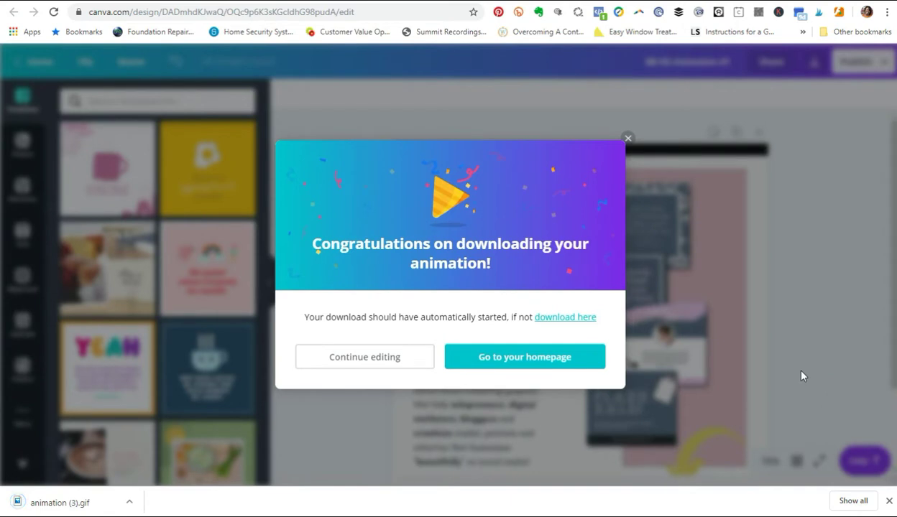
Step: Dismiss the promo's download congratulations message and return to the BB Kit Animation #1 canvas
click(628, 138)
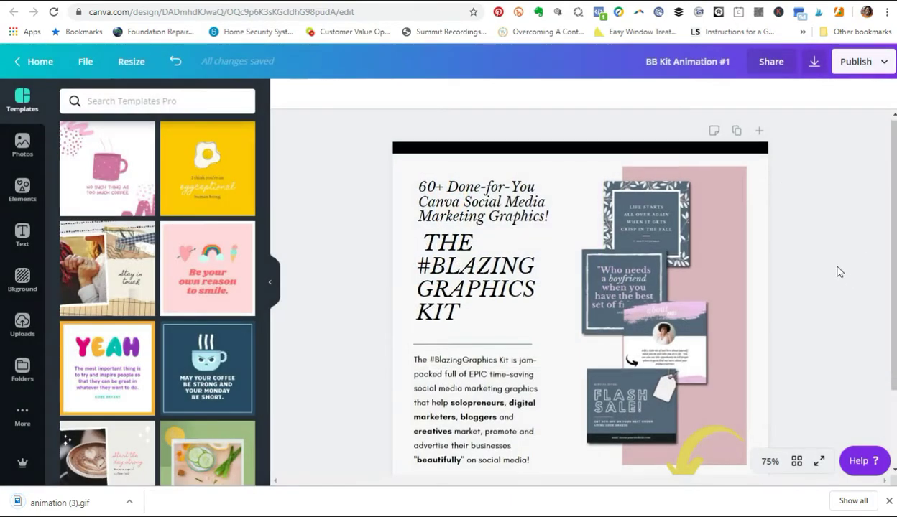
scroll(839, 272, down, 2)
scroll(848, 270, up, 2)
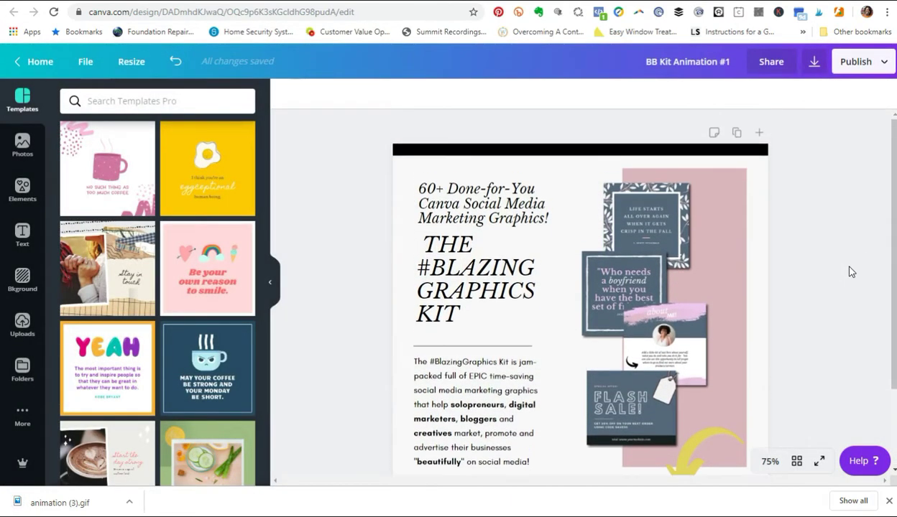
Step: Open animation (3).gif from Chrome's download bar in the Photos app
click(87, 503)
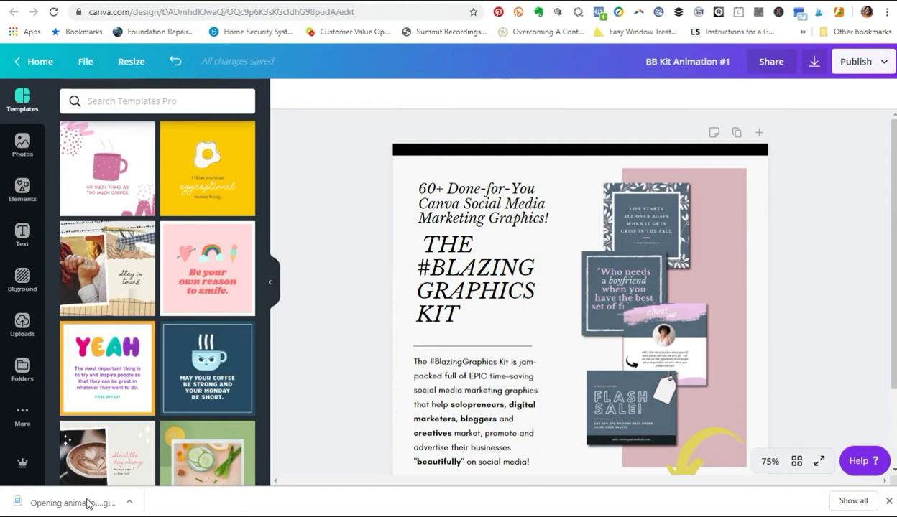